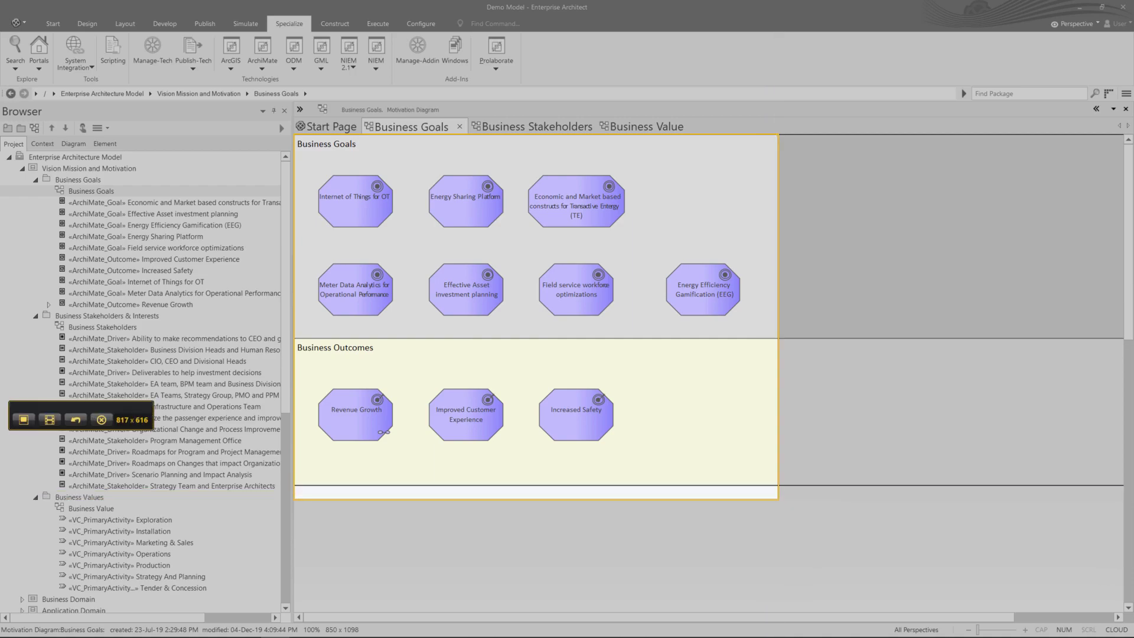
Copy the page content, switch windows and paste it in place
key(ctrl+c)
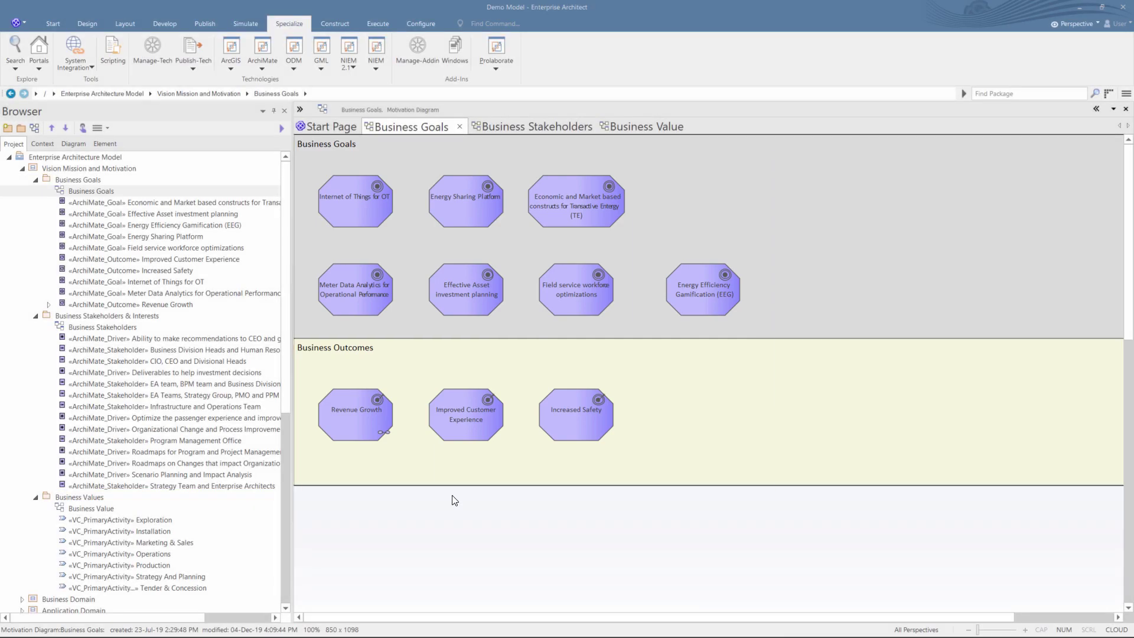
key(alt+Tab)
key(ctrl+v)
key(Return)
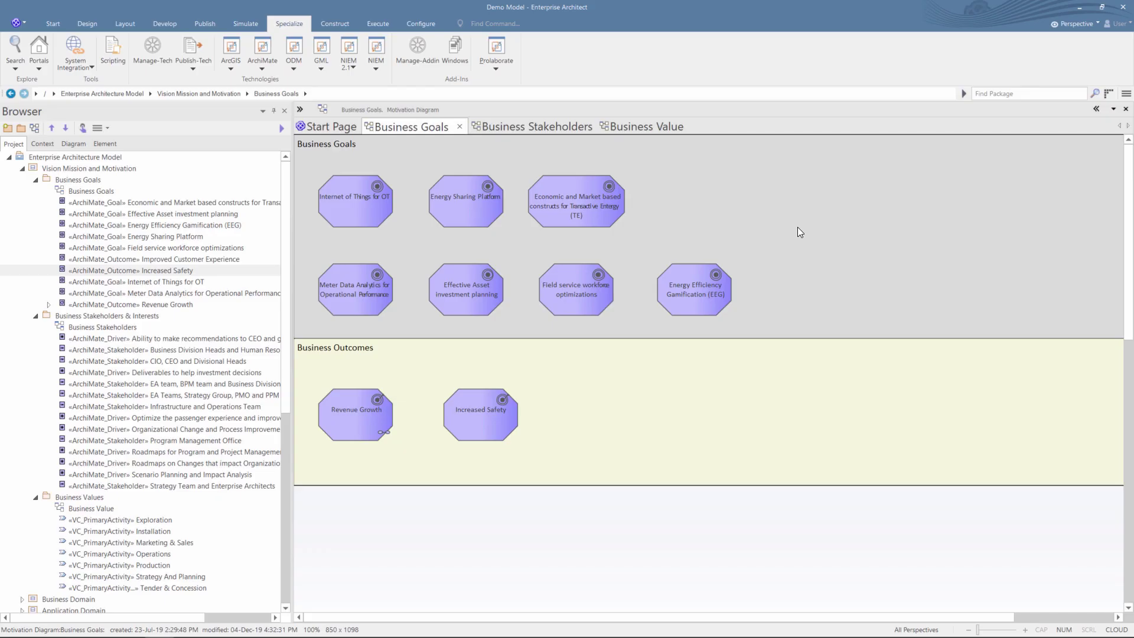
Drag Improved Customer Experience from the Project Browser onto the Business Outcomes boundary
click(175, 259)
drag(175, 260, 592, 409)
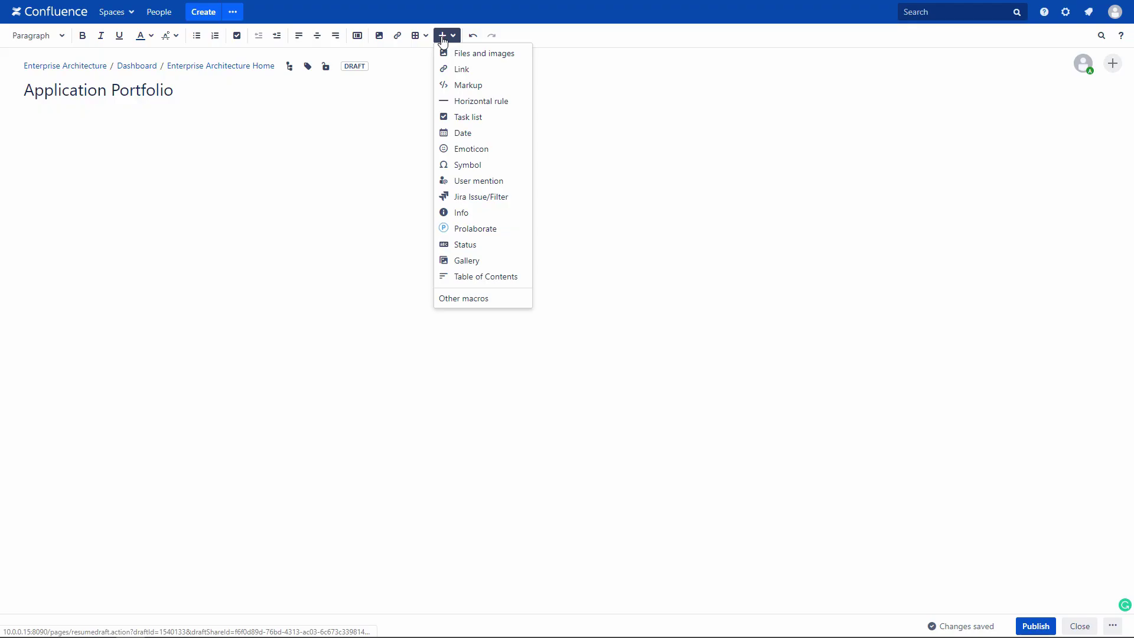
Embed the COTS Applications diagram from the repository via the Prolaborate macro
click(485, 234)
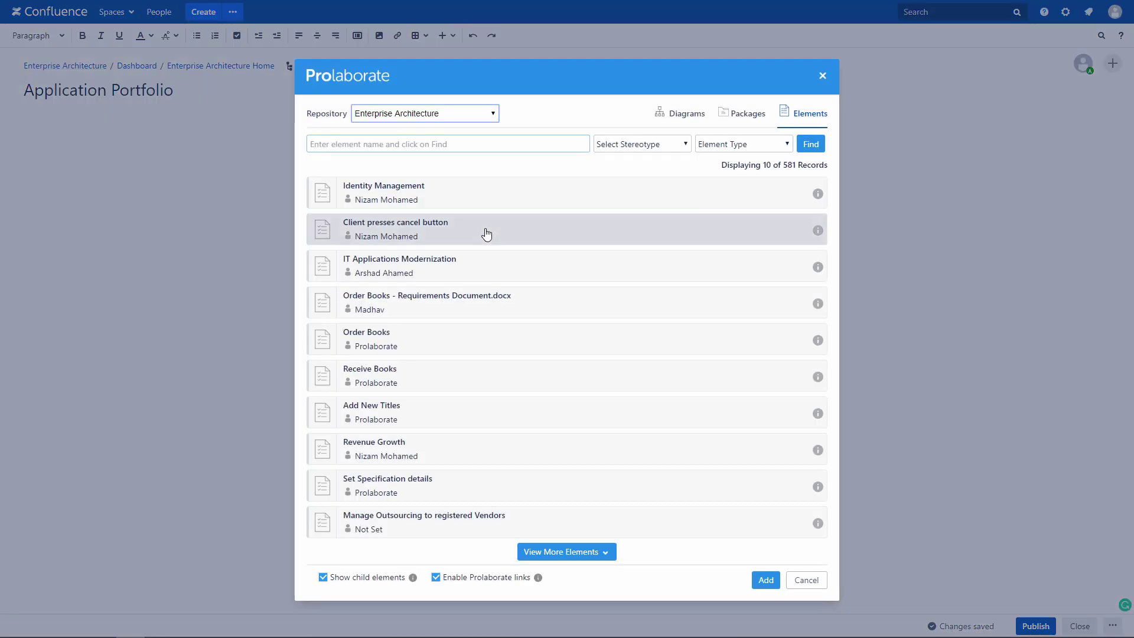
click(483, 115)
click(741, 116)
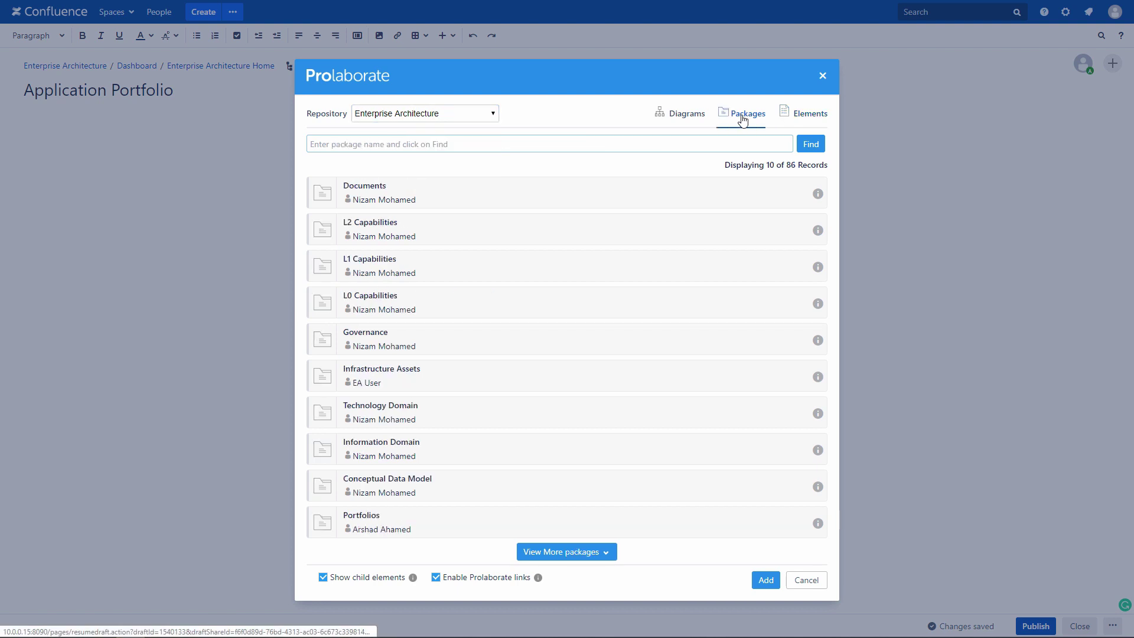
click(671, 119)
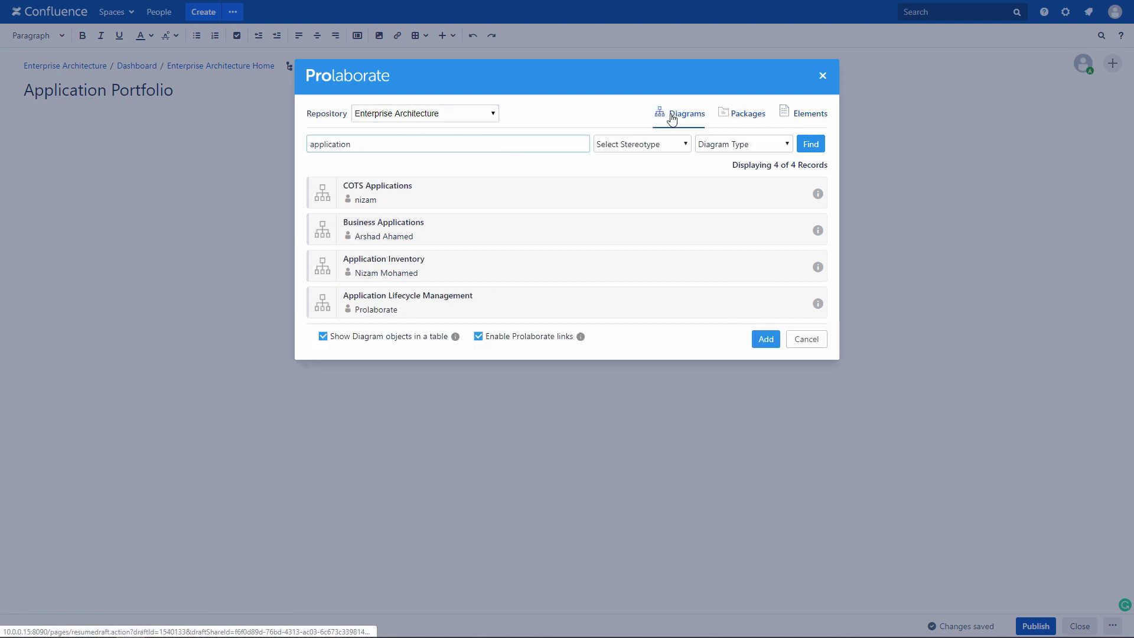
click(629, 193)
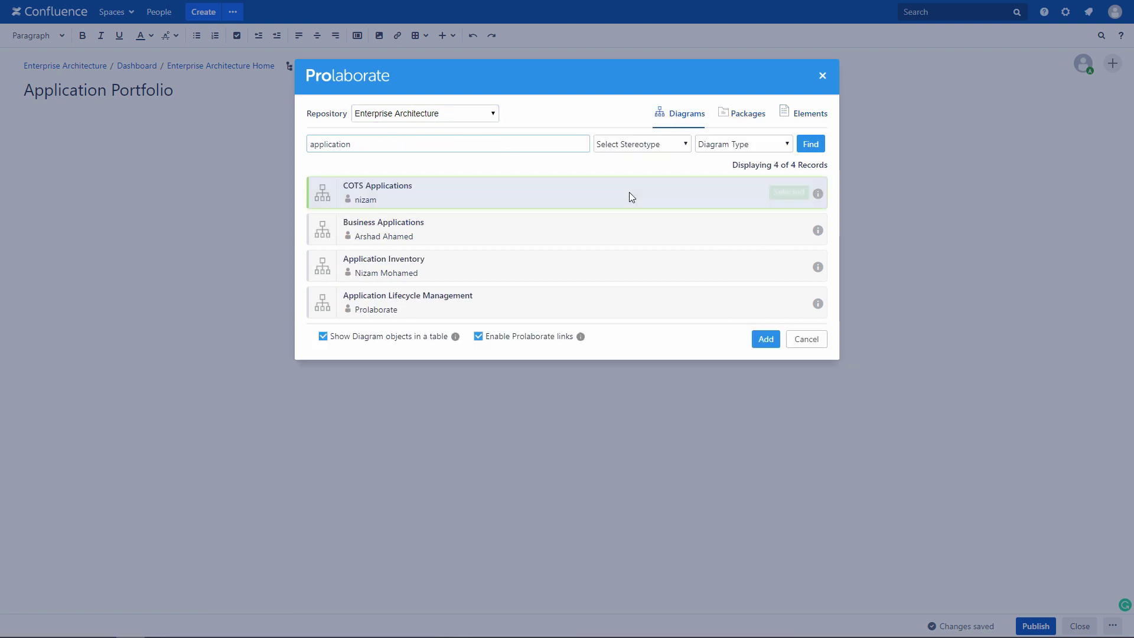
click(764, 345)
Publish the page, filter Diagram objects to ArchiMate_ApplicationComponent and show 50 entries
click(1036, 627)
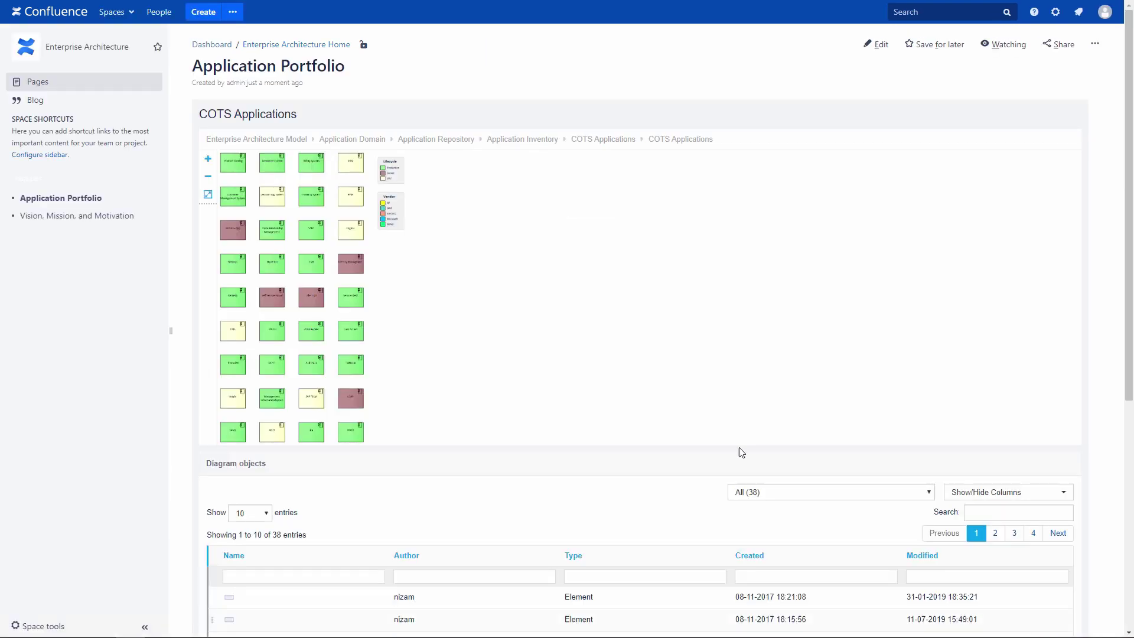
scroll(209, 171, down, 3)
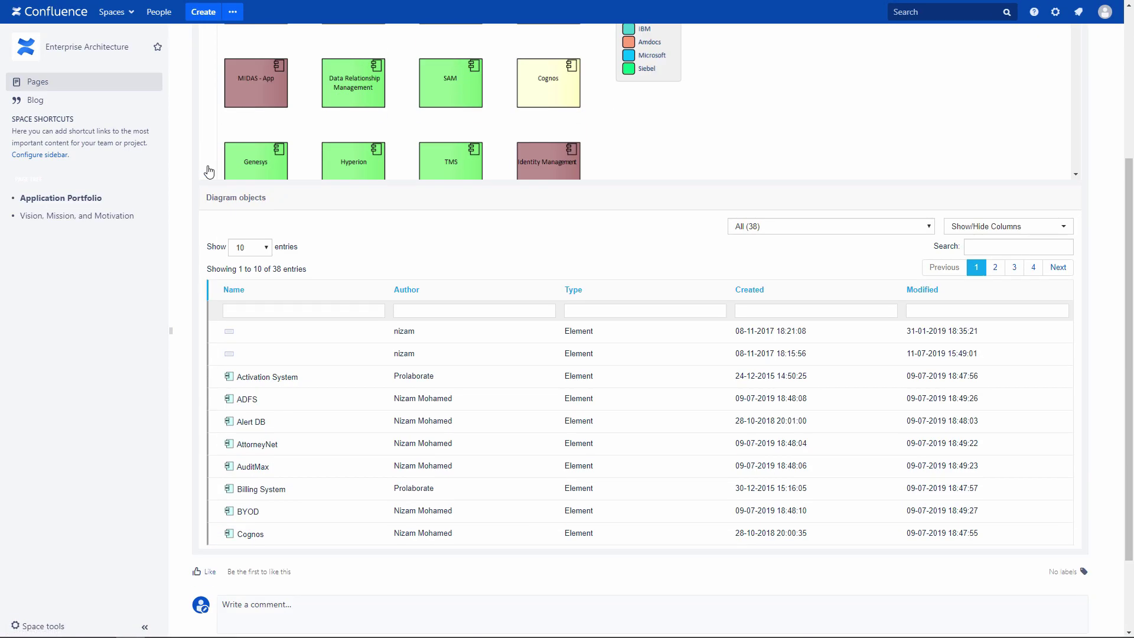
scroll(208, 172, down, 2)
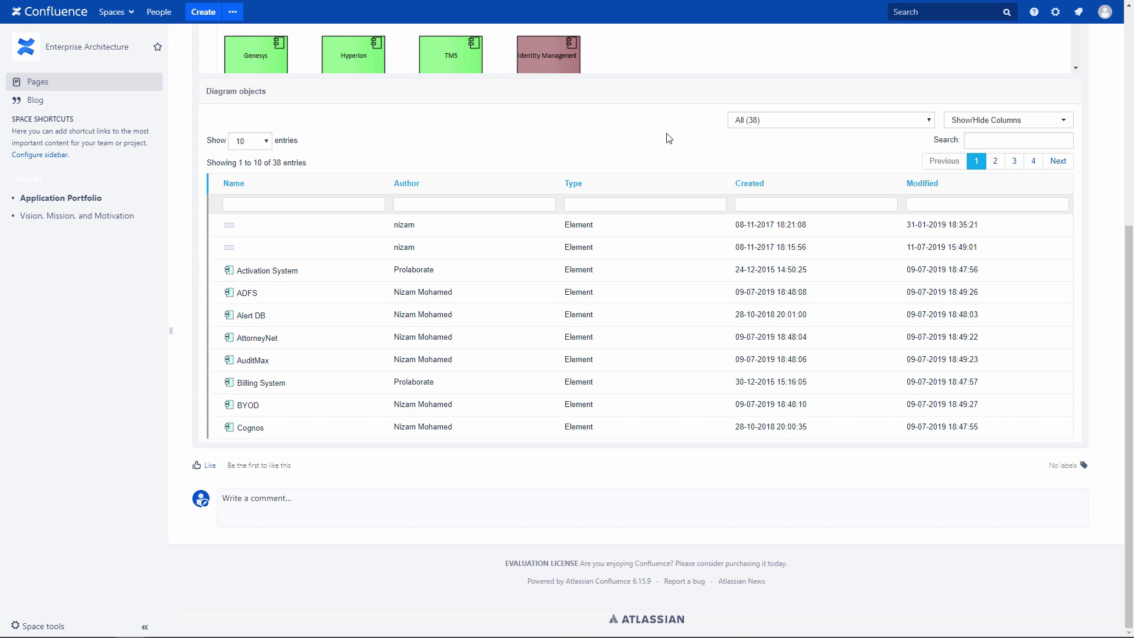
click(730, 124)
click(744, 163)
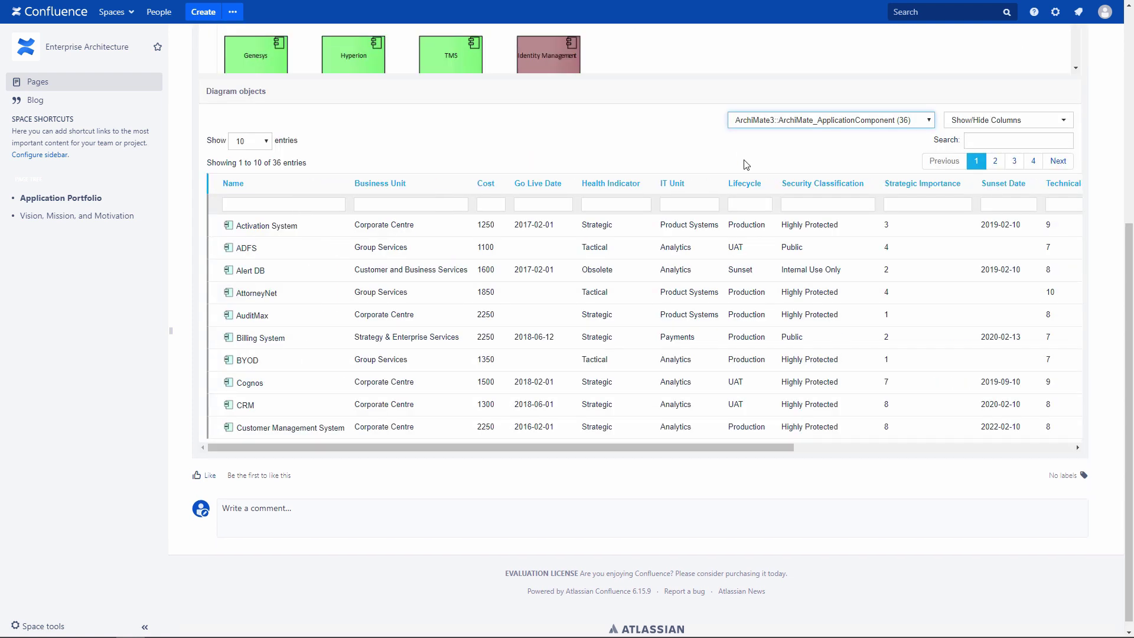
click(244, 143)
click(244, 172)
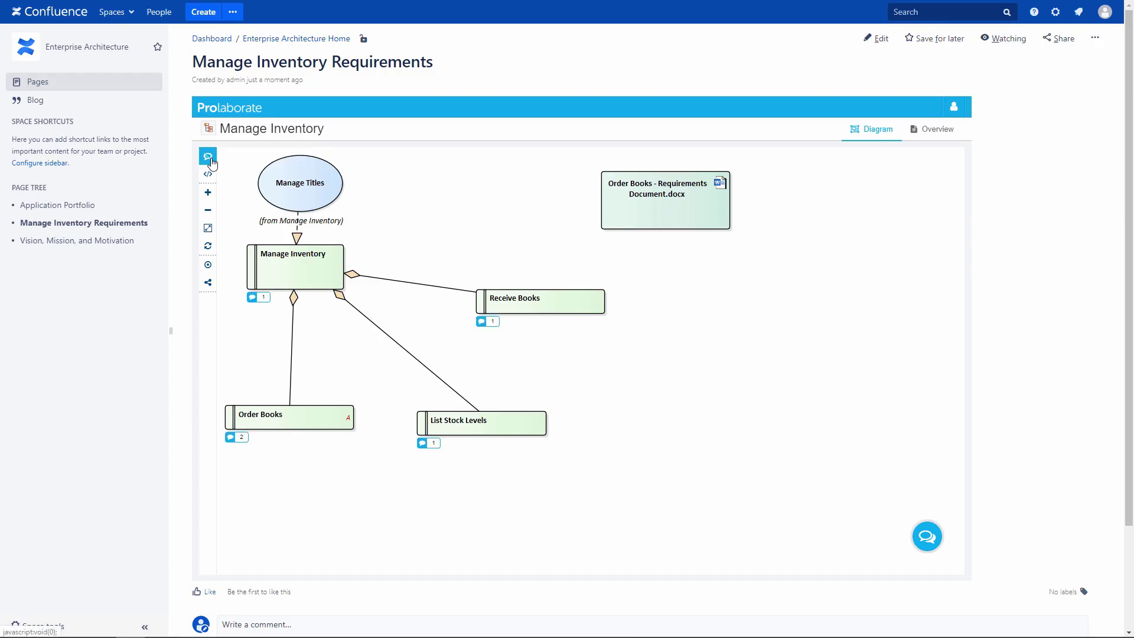
Show integration badges and inspect Manage Inventory and Receive Books details
click(210, 159)
click(309, 270)
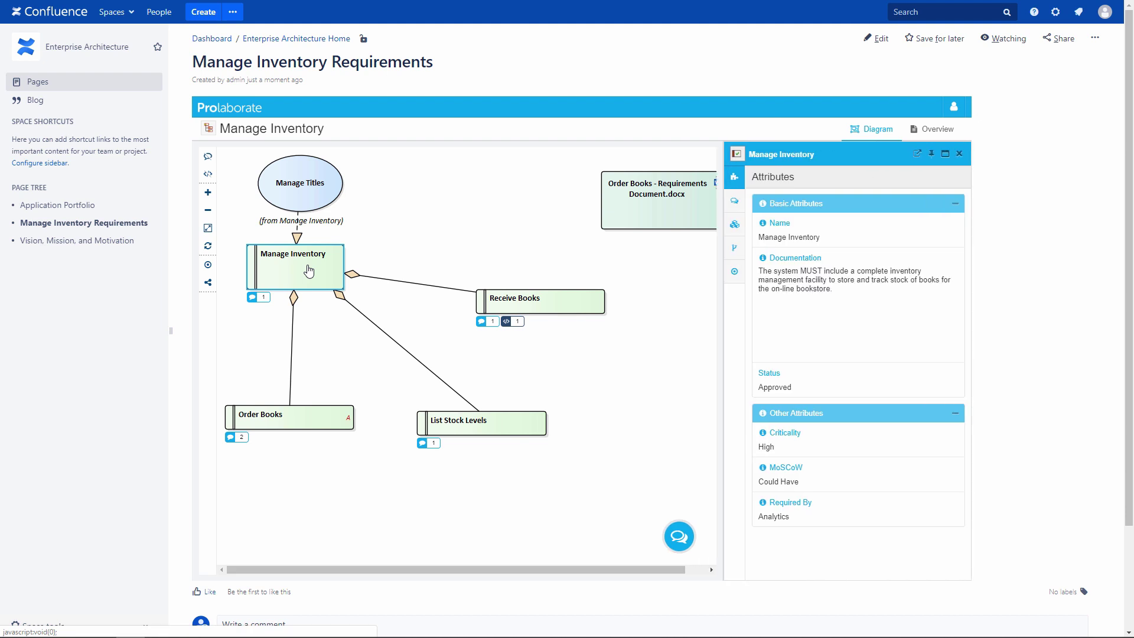
click(508, 309)
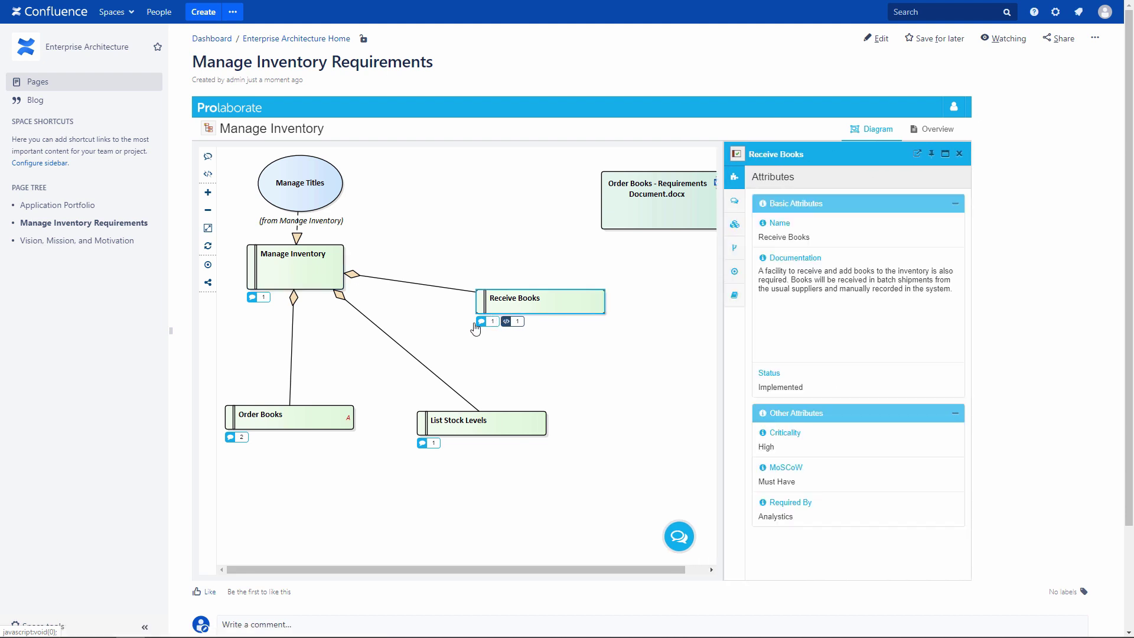
Select Order Books and view its Traceability and References panels
click(306, 426)
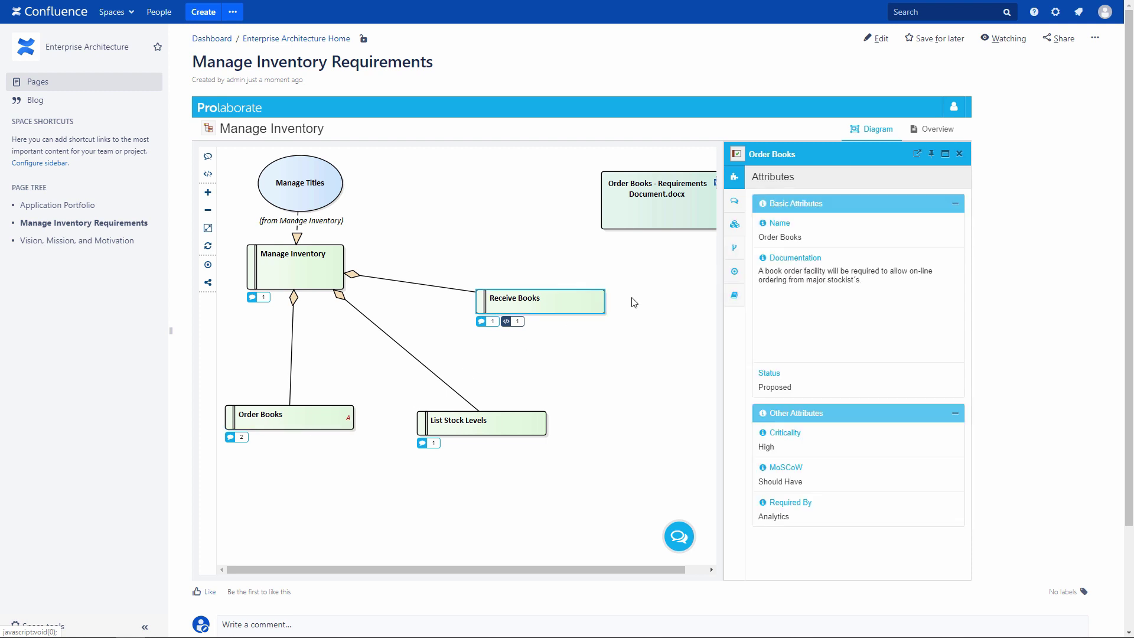
click(735, 250)
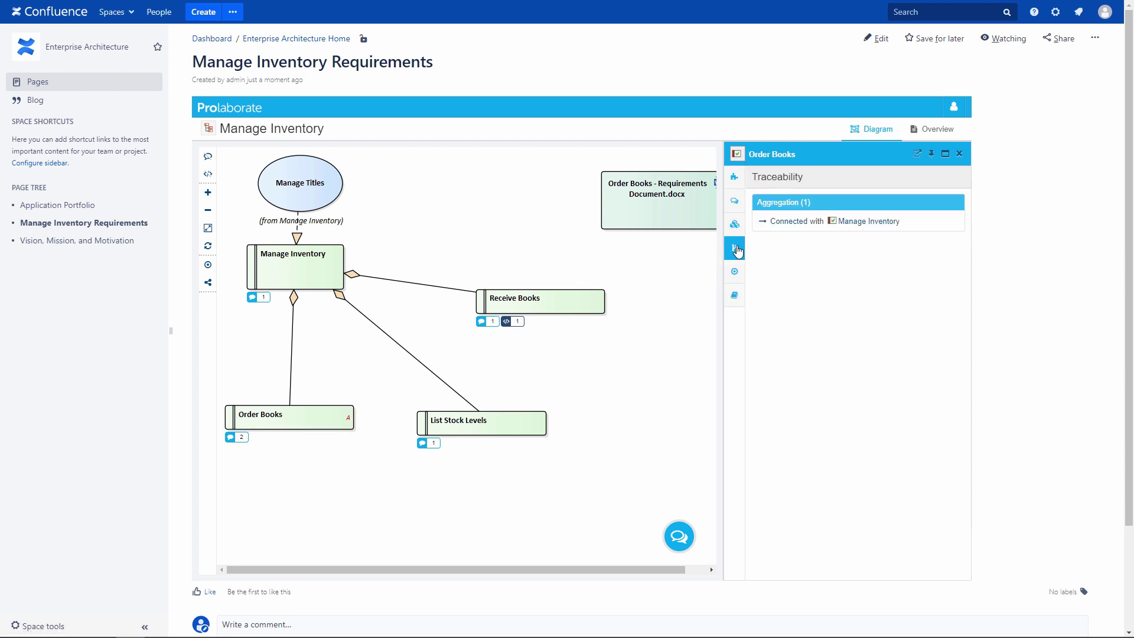
click(734, 296)
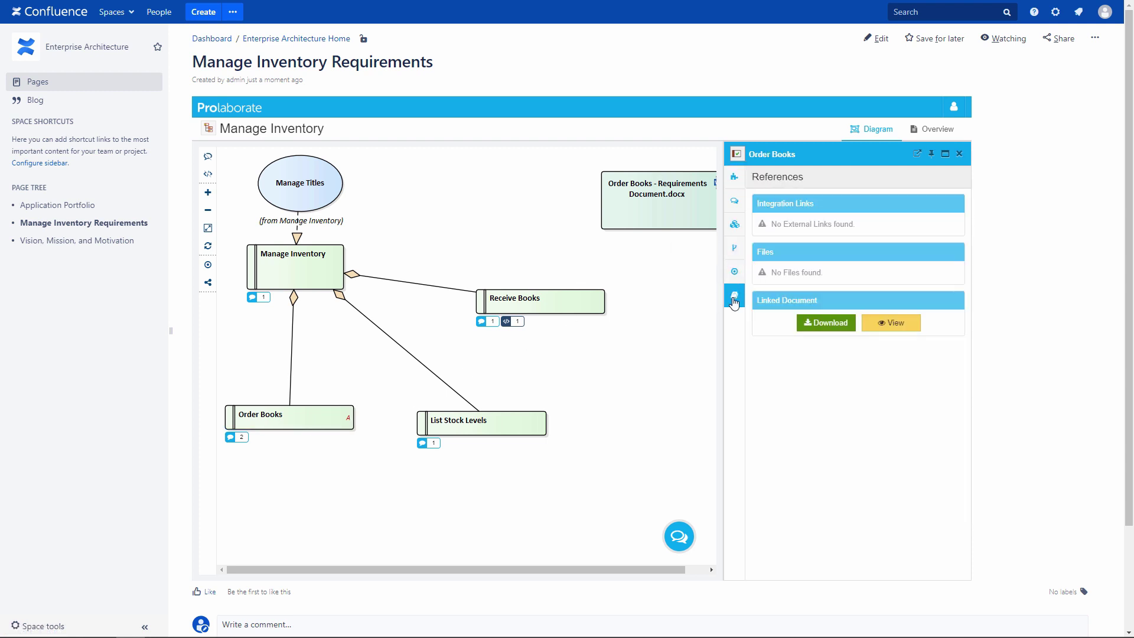
View the Order Books linked requirements document
click(893, 321)
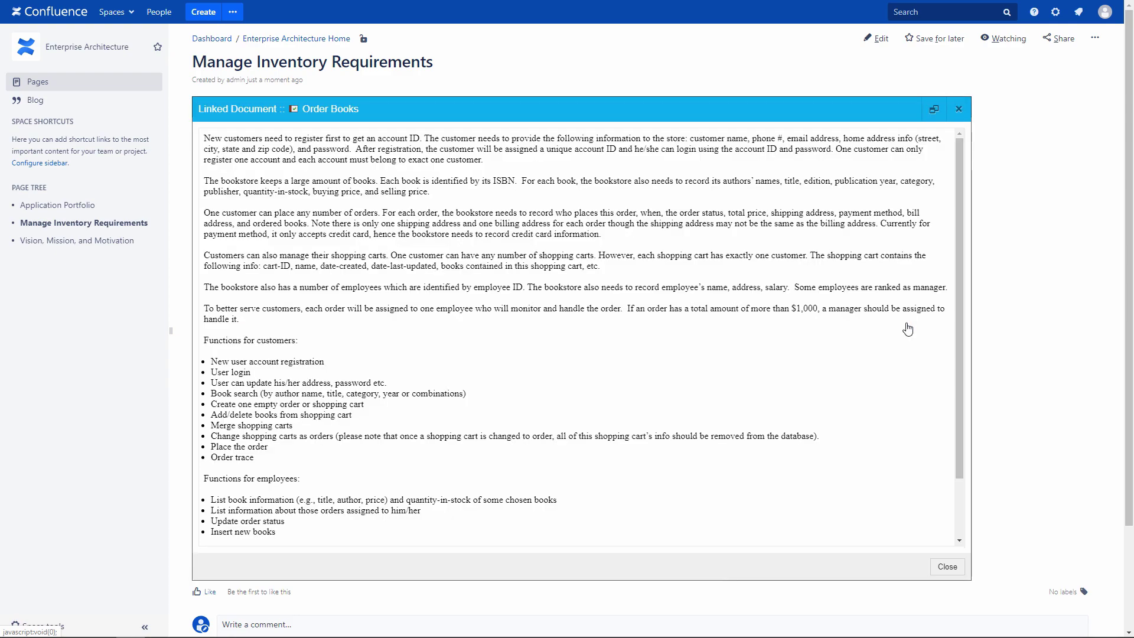